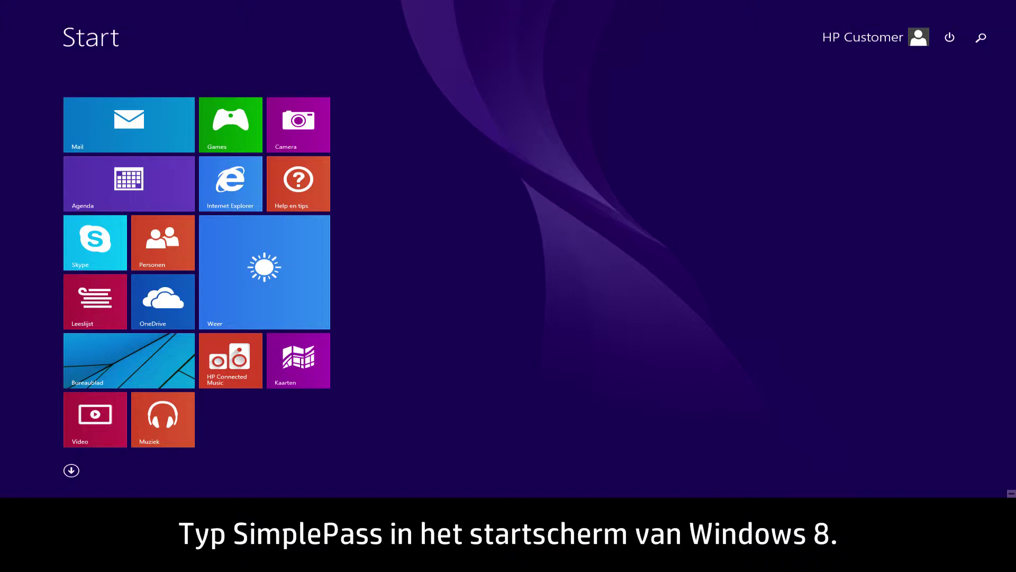
- Search the Windows 8 Start screen for 'SimplePass'
{"action": "type", "text": "SimplePass"}
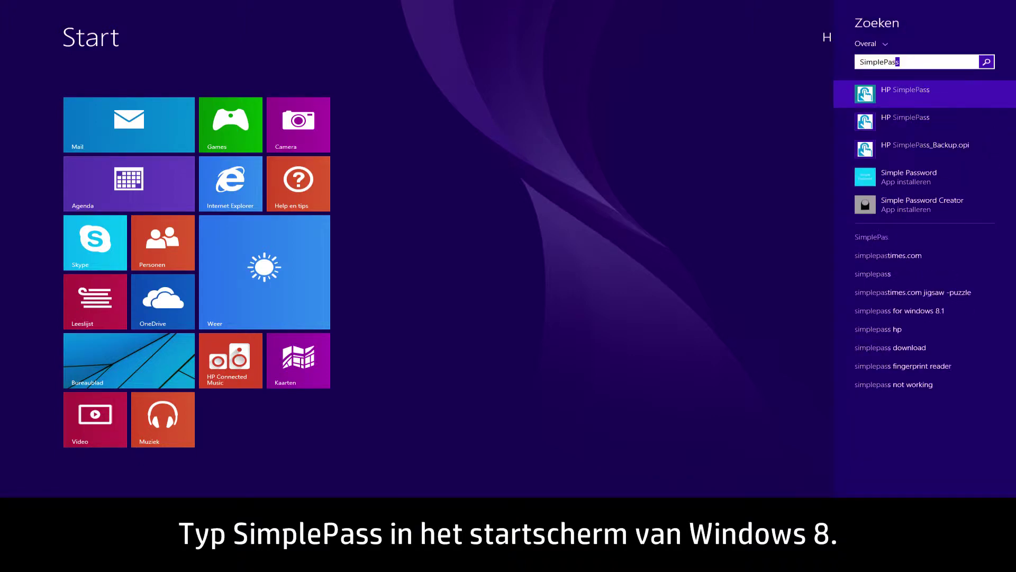
- Launch HP SimplePass, register a fingerprint, and enable it for Windows sign-in
{"action": "left_click", "coordinate": [958, 93]}
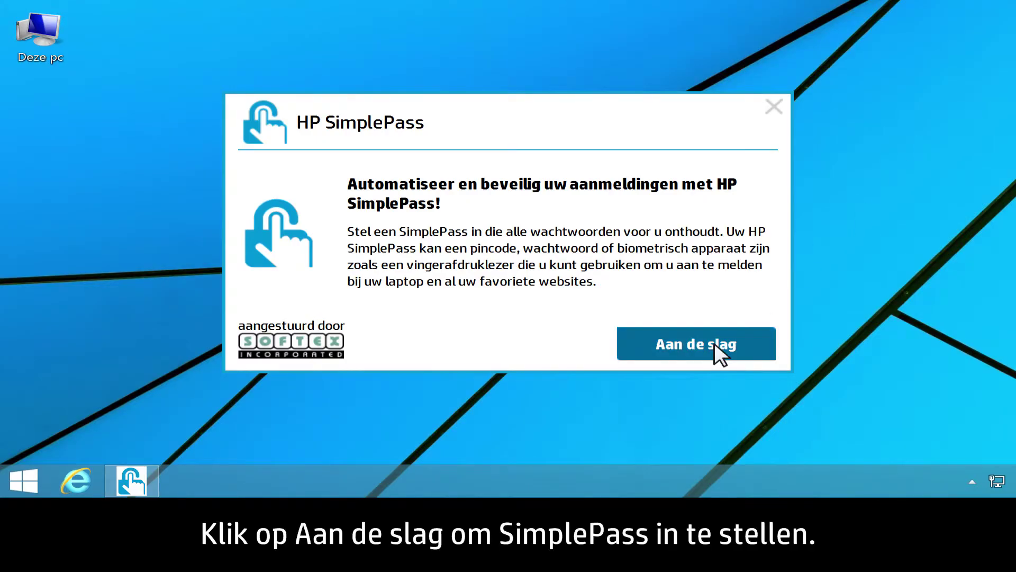
{"action": "left_click", "coordinate": [714, 343]}
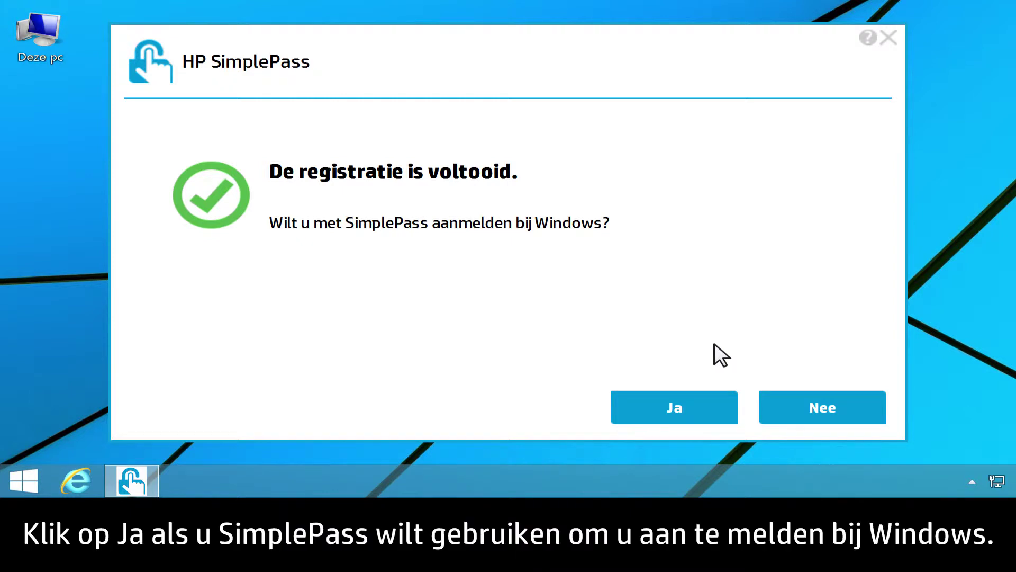
{"action": "left_click", "coordinate": [693, 407]}
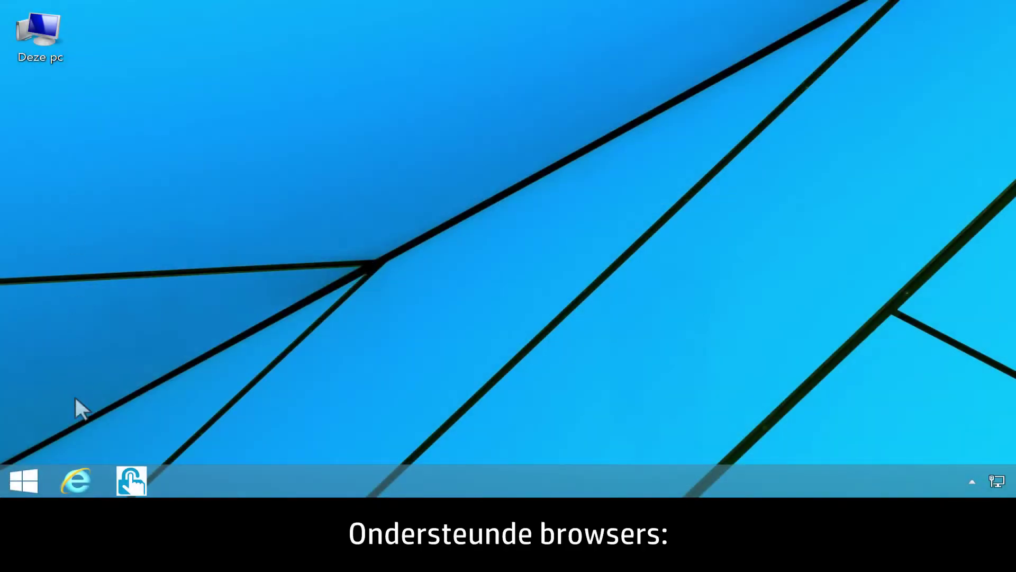
- Sign in at login.live.com with the account e-mail and password, then choose SimplePass's Meer opties
{"action": "left_click", "coordinate": [77, 480]}
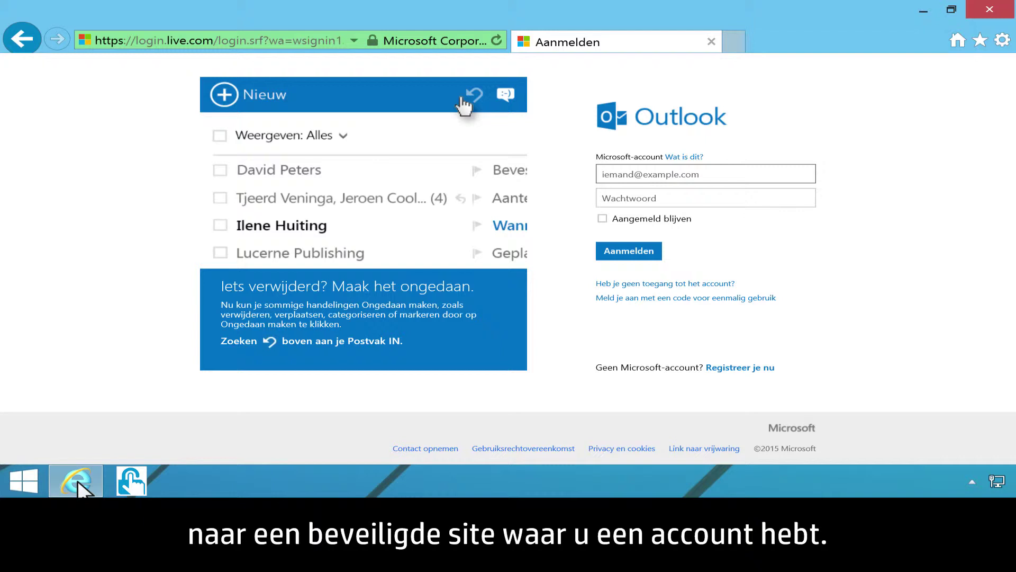
{"action": "left_click", "coordinate": [599, 172]}
{"action": "left_click", "coordinate": [600, 198]}
{"action": "type", "text": "••••••"}
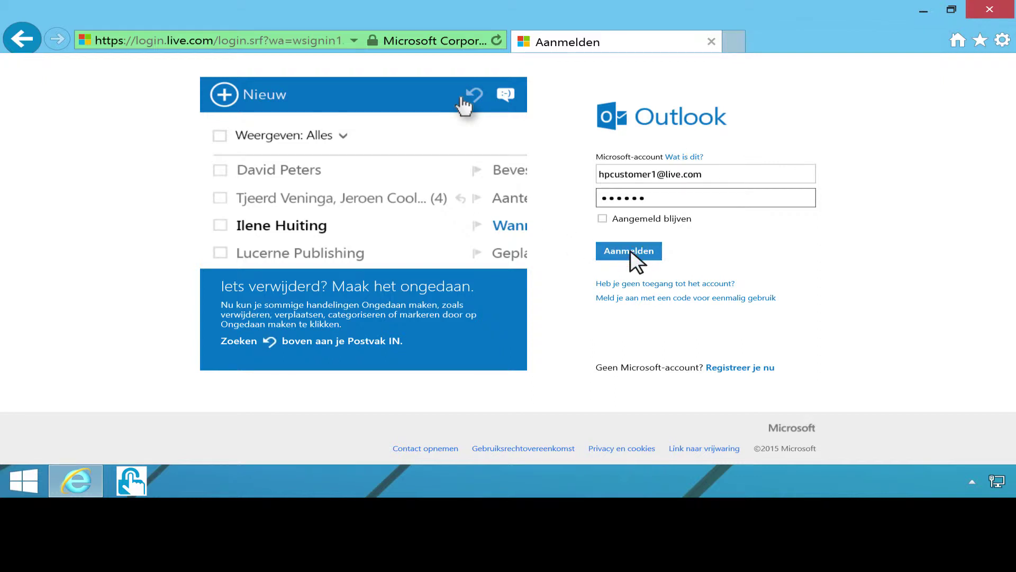
{"action": "left_click", "coordinate": [631, 250]}
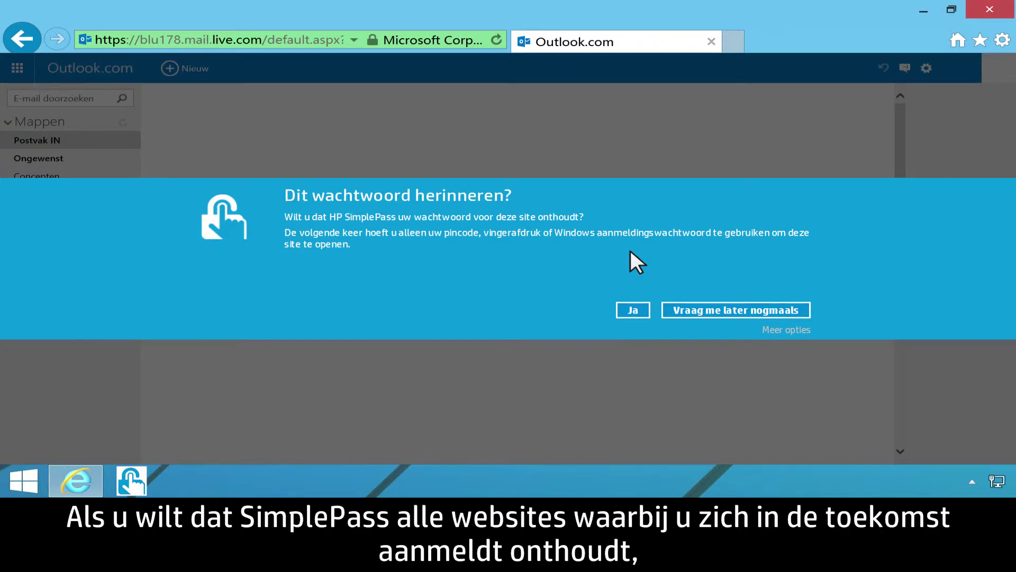
{"action": "left_click", "coordinate": [798, 329]}
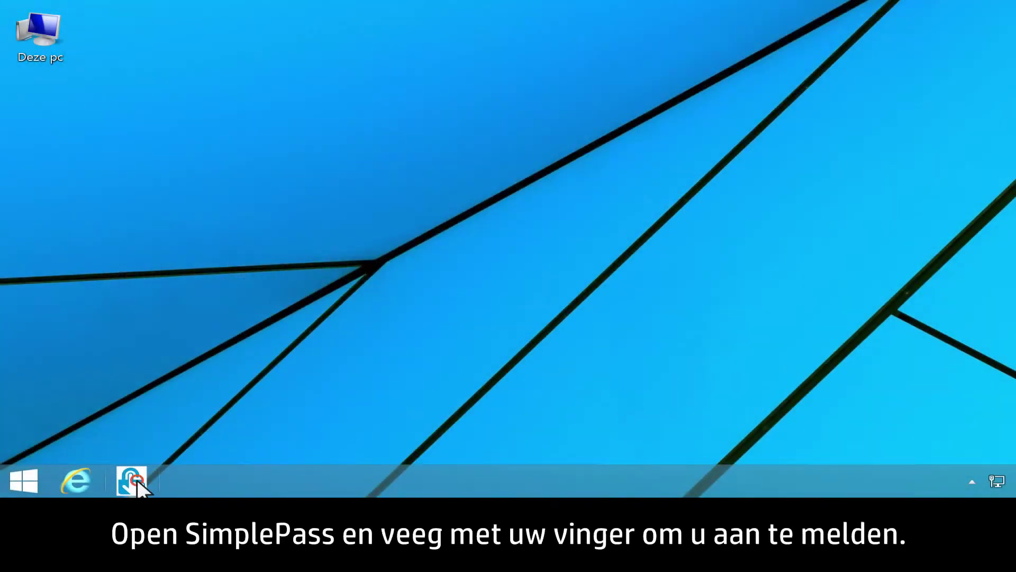
{"action": "left_click", "coordinate": [138, 479]}
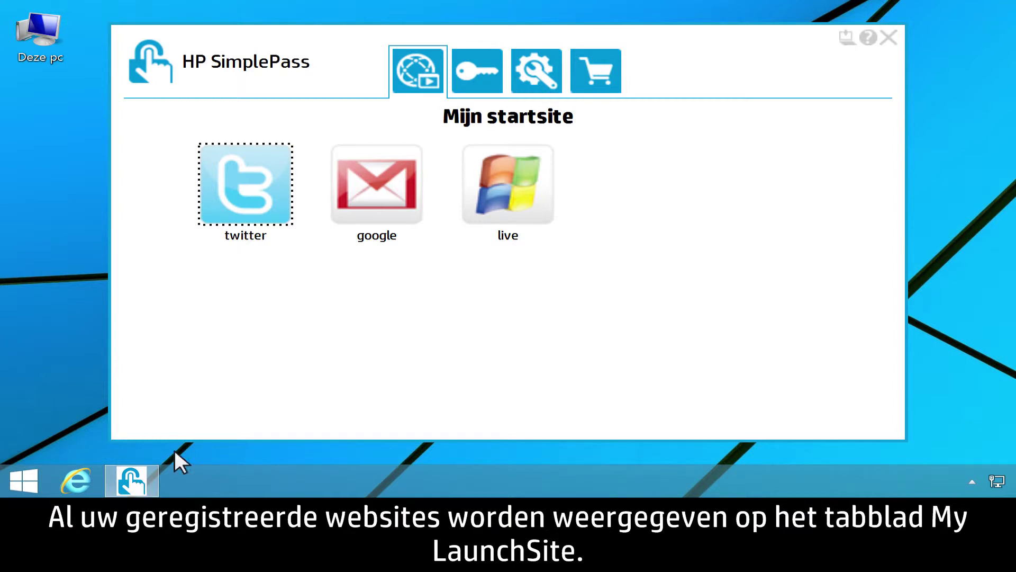
{"action": "left_click", "coordinate": [512, 186]}
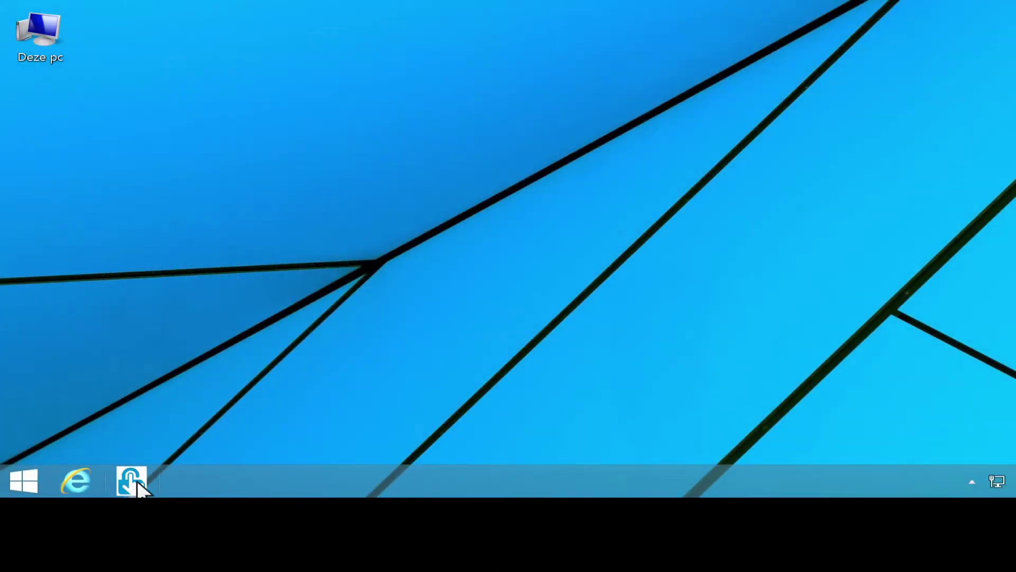
- Delete the saved 'live' login from the SimplePass Mijn kluis vault
{"action": "left_click", "coordinate": [133, 481]}
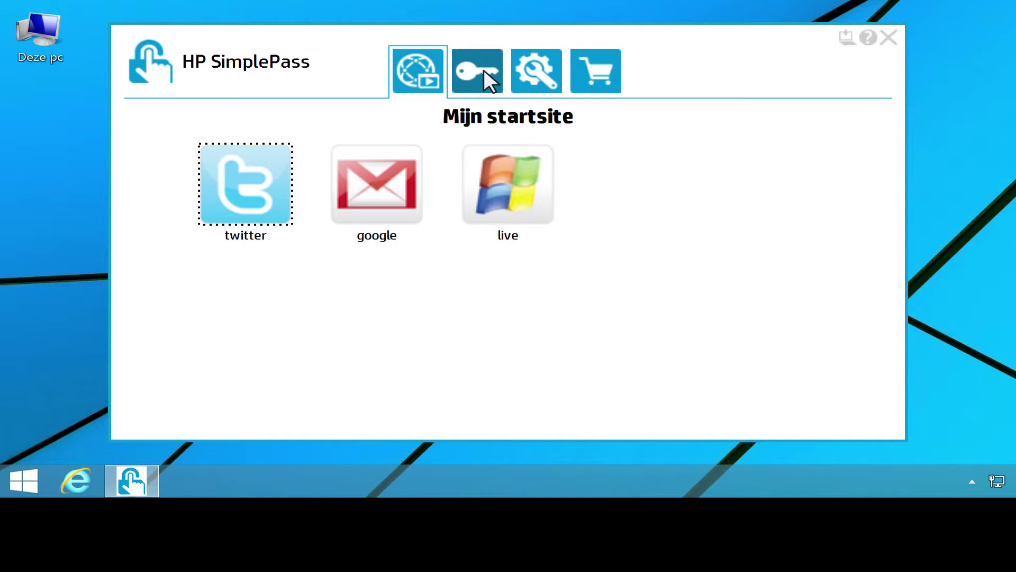
{"action": "left_click", "coordinate": [484, 69]}
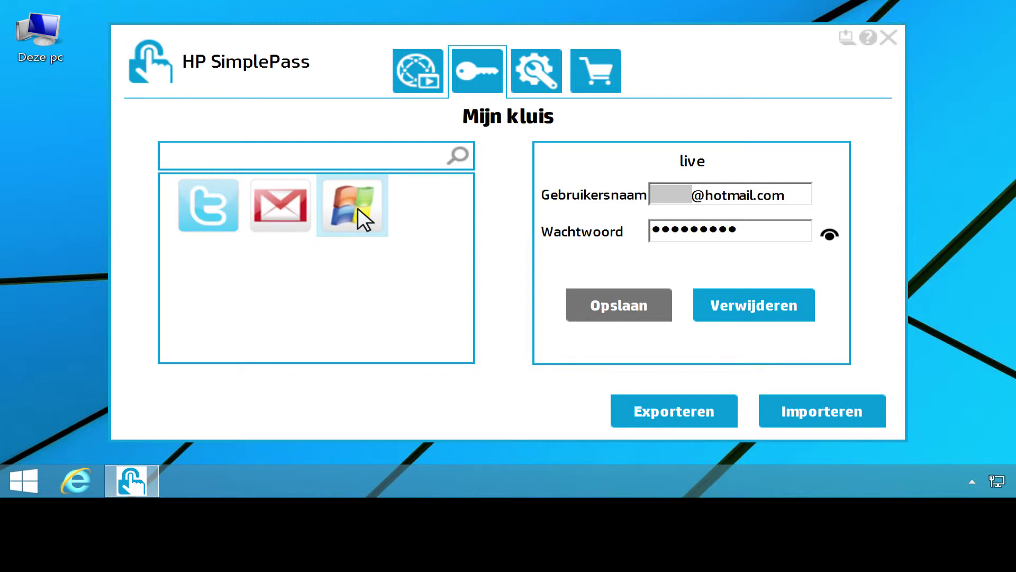
{"action": "left_click", "coordinate": [777, 305]}
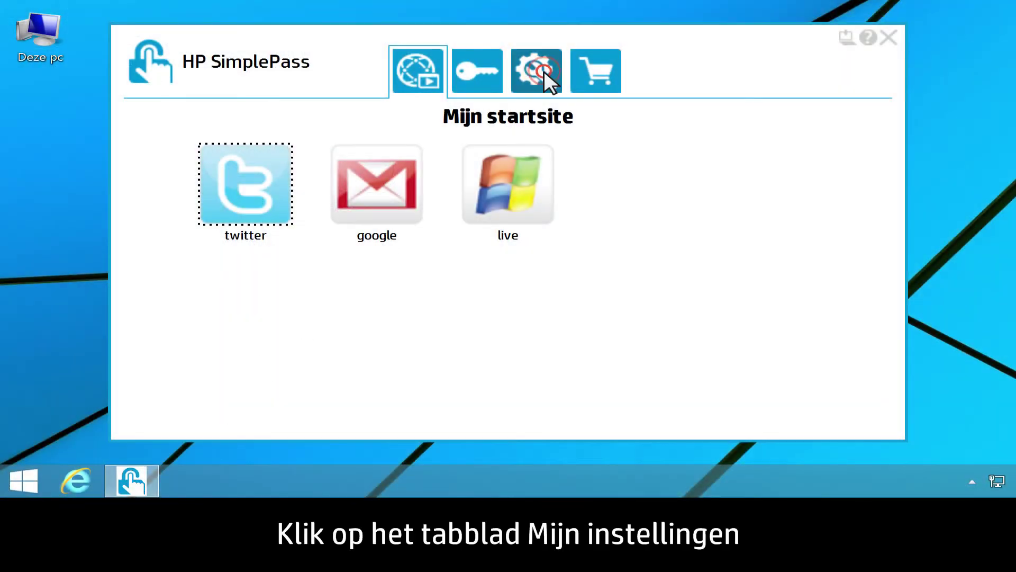
- Change the SimplePass sign-in method to the fingerprint reader under Mijn instellingen
{"action": "left_click", "coordinate": [544, 71]}
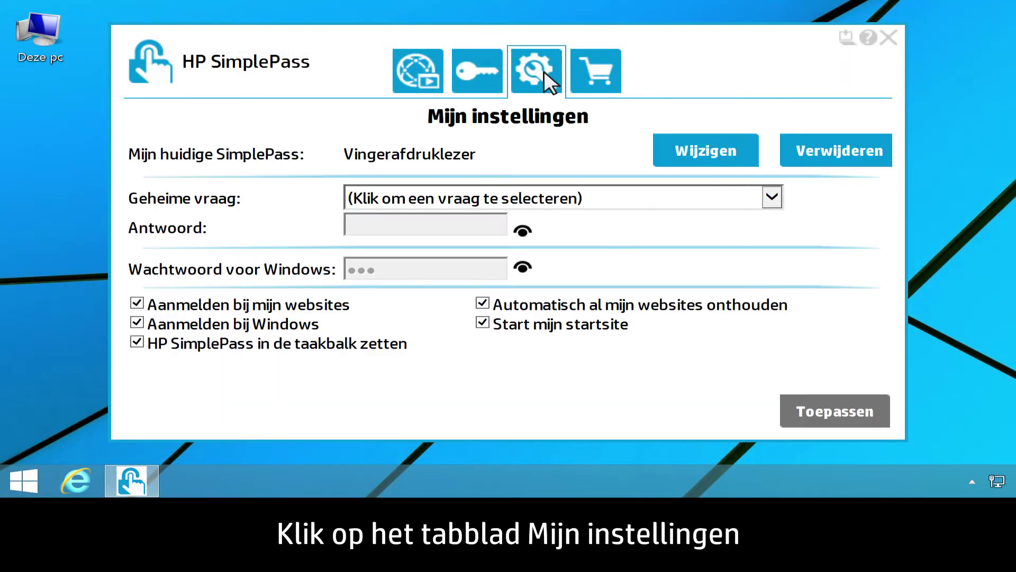
{"action": "left_click", "coordinate": [725, 150]}
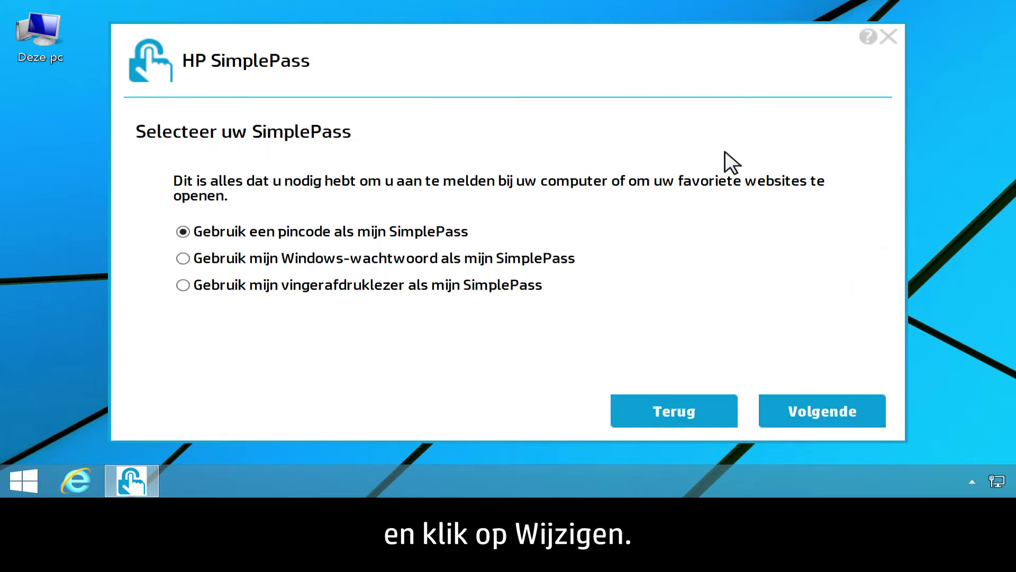
{"action": "left_click", "coordinate": [183, 285]}
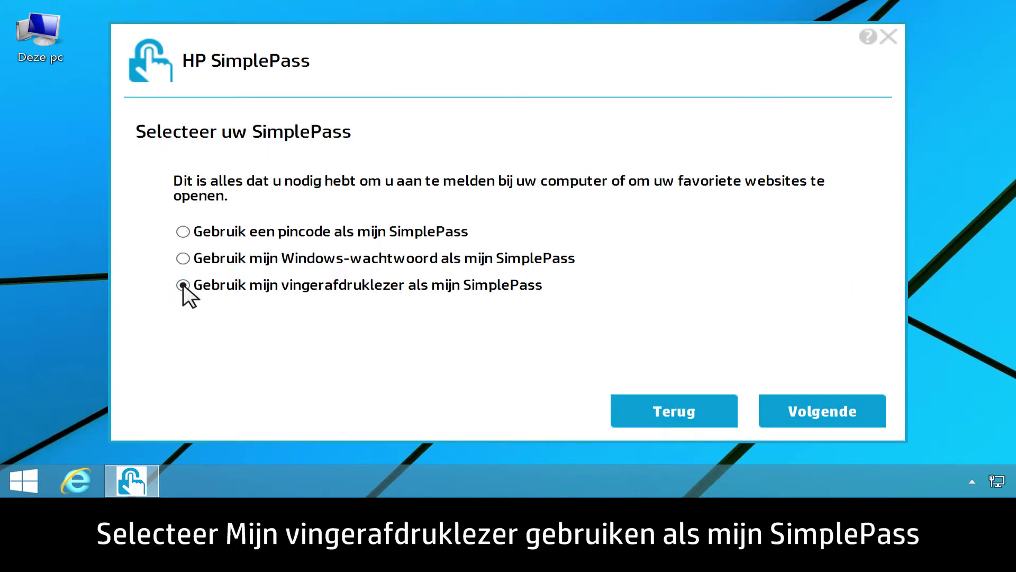
{"action": "left_click", "coordinate": [832, 410]}
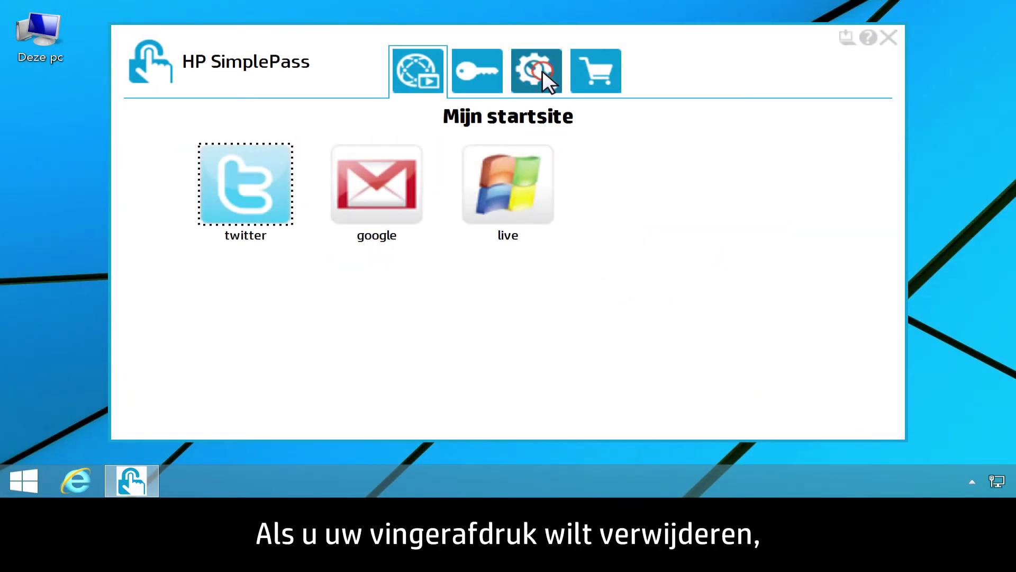
- Choose Verwijderen for the current SimplePass under Mijn instellingen
{"action": "left_click", "coordinate": [537, 70]}
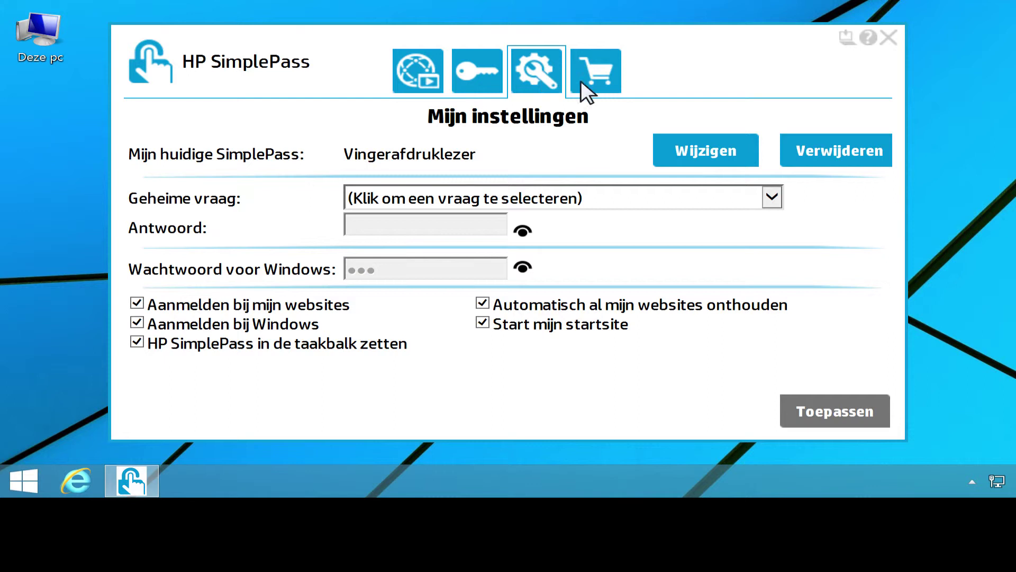
{"action": "left_click", "coordinate": [851, 150]}
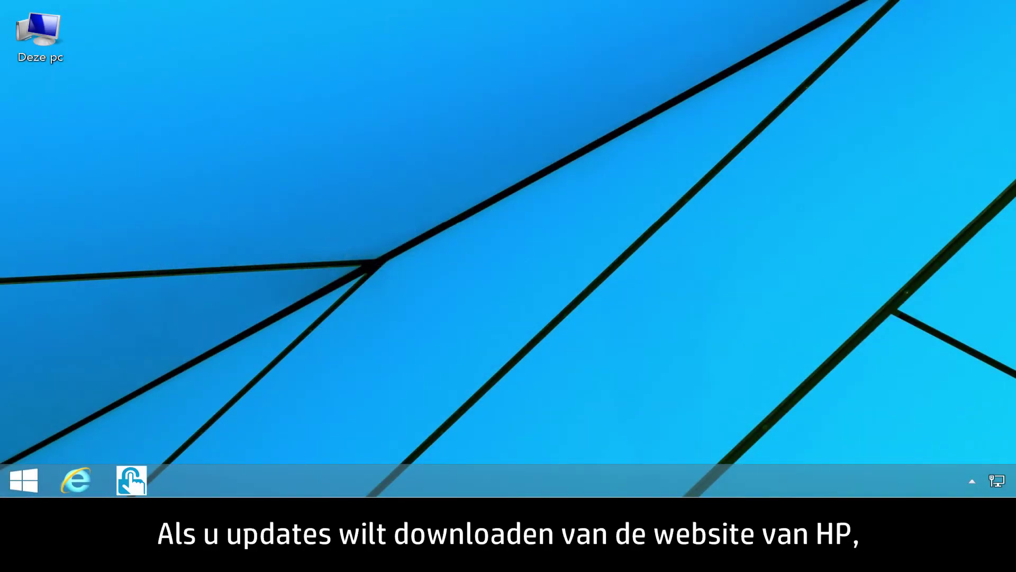
- Load support.hp.com in Internet Explorer and open the Software en drivers page
{"action": "left_click", "coordinate": [79, 480]}
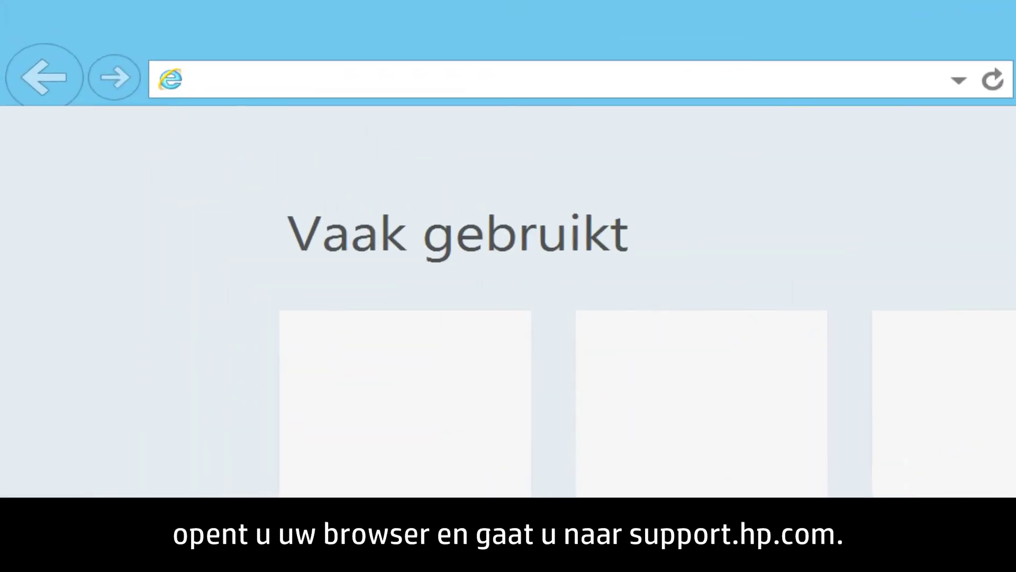
{"action": "type", "text": "support.hp.com"}
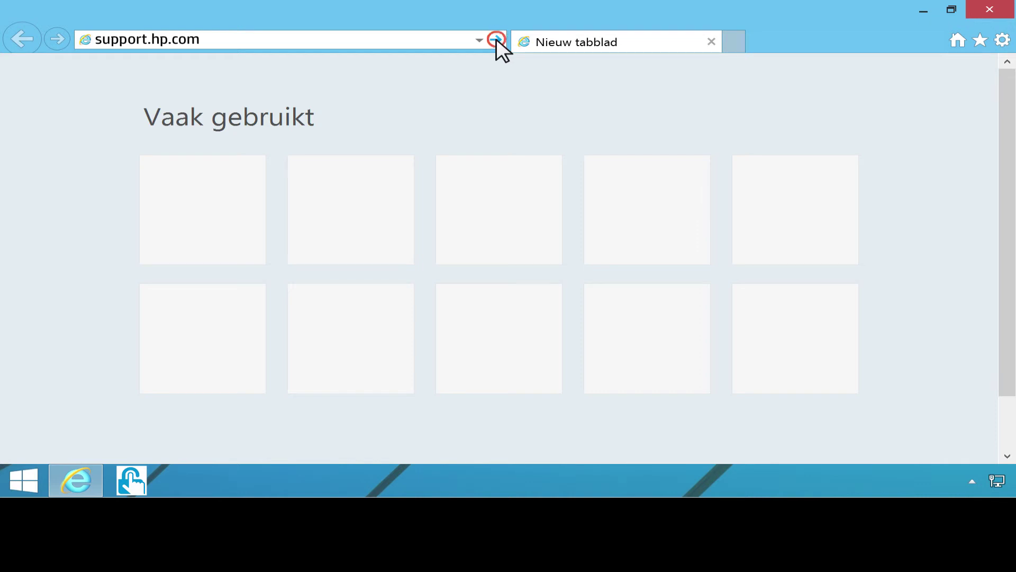
{"action": "left_click", "coordinate": [497, 39]}
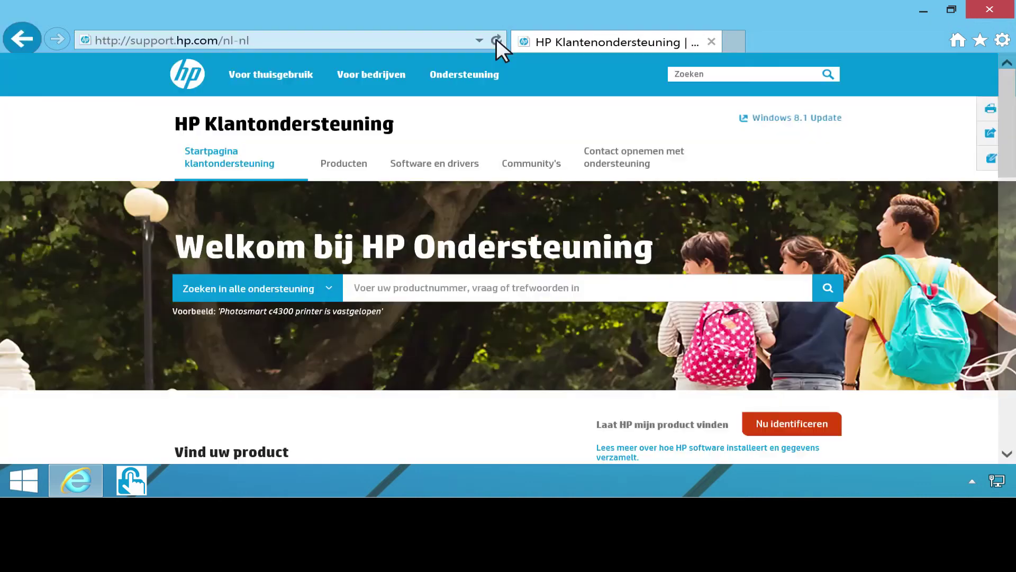
{"action": "left_click", "coordinate": [447, 162]}
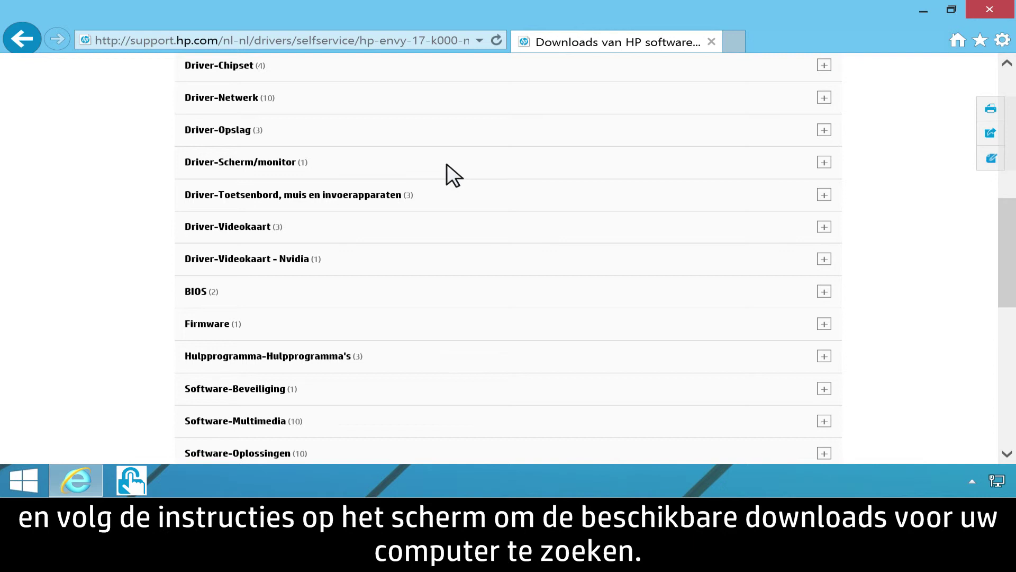
- Download the Validity fingerprint reader driver and HP SimplePass Identity Protection software 8.01.11
{"action": "left_click", "coordinate": [473, 197]}
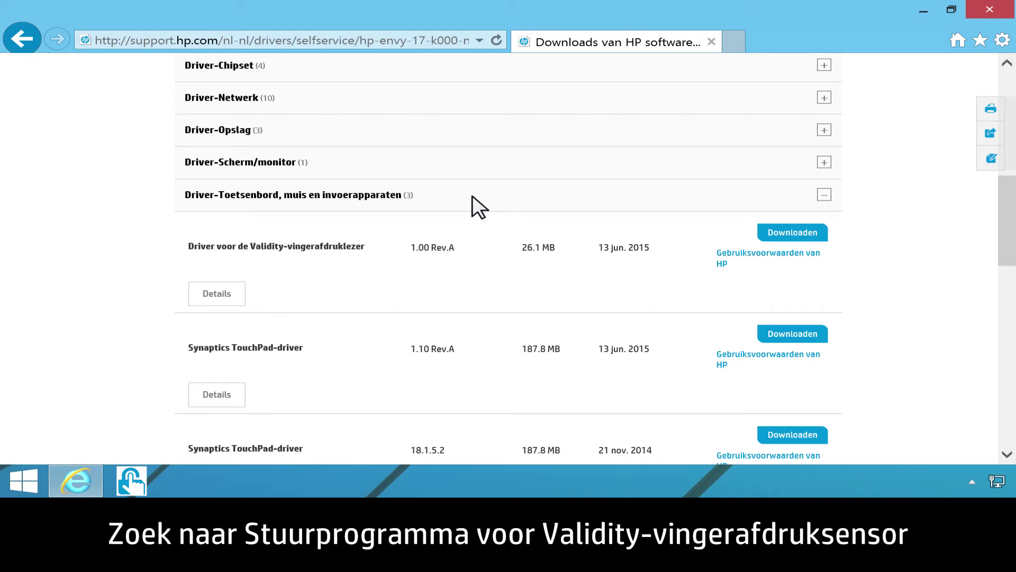
{"action": "left_click", "coordinate": [798, 232]}
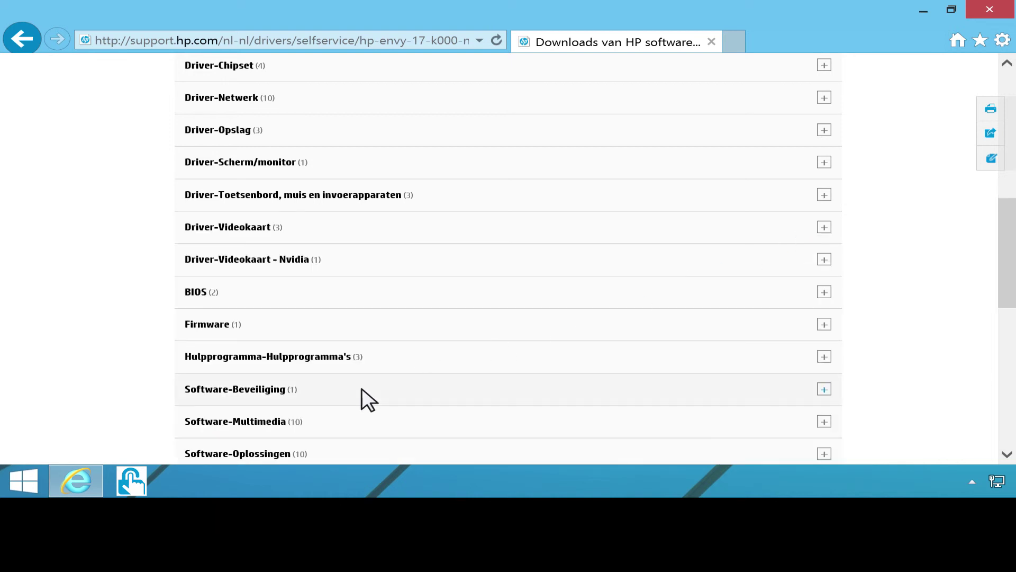
{"action": "left_click", "coordinate": [363, 390]}
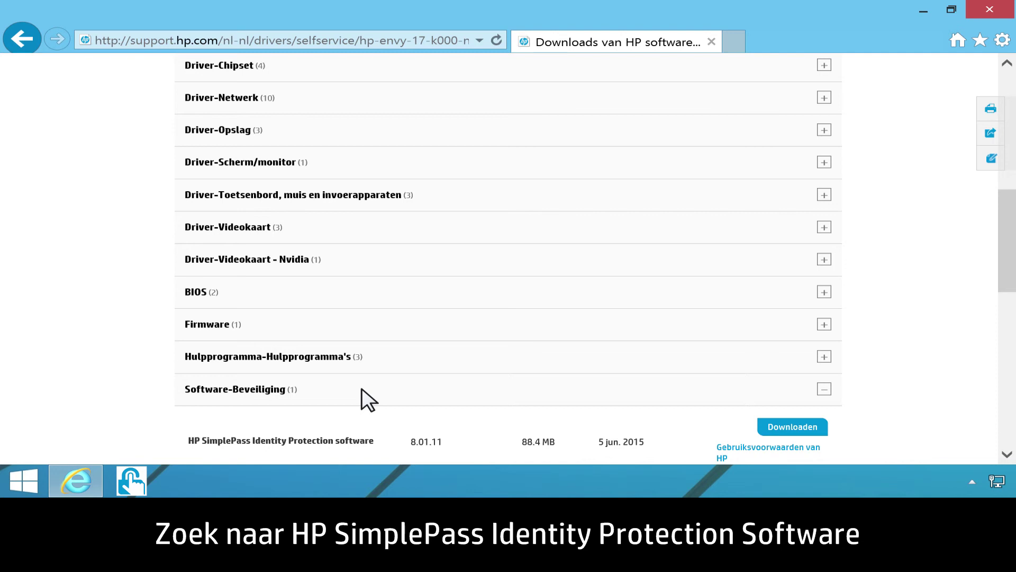
{"action": "left_click", "coordinate": [800, 427]}
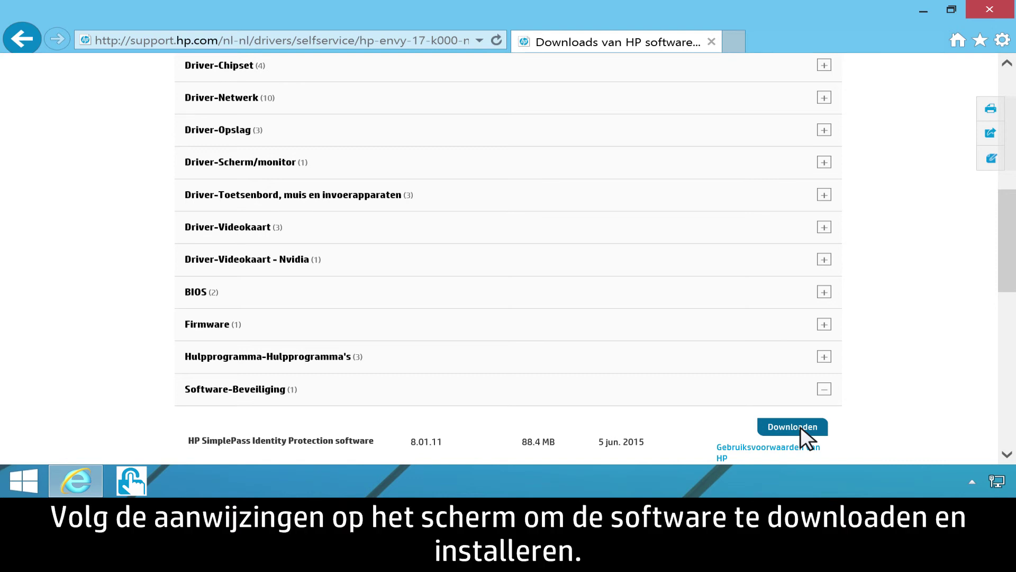